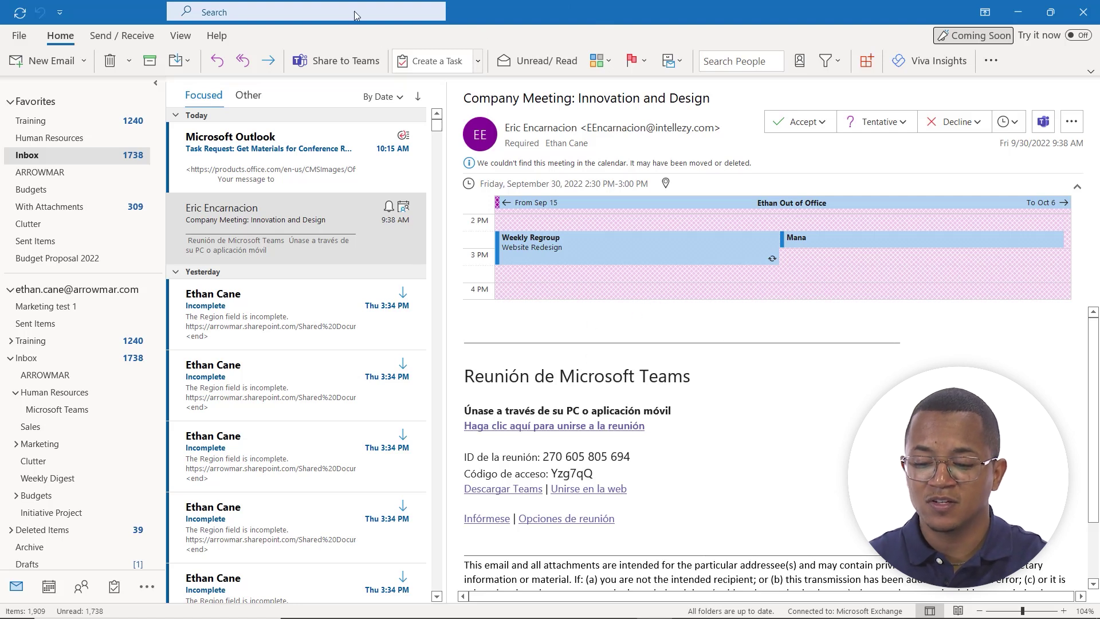
- Open Automatic Replies from the File Info page and turn on sending automatic replies
left_click(20, 36)
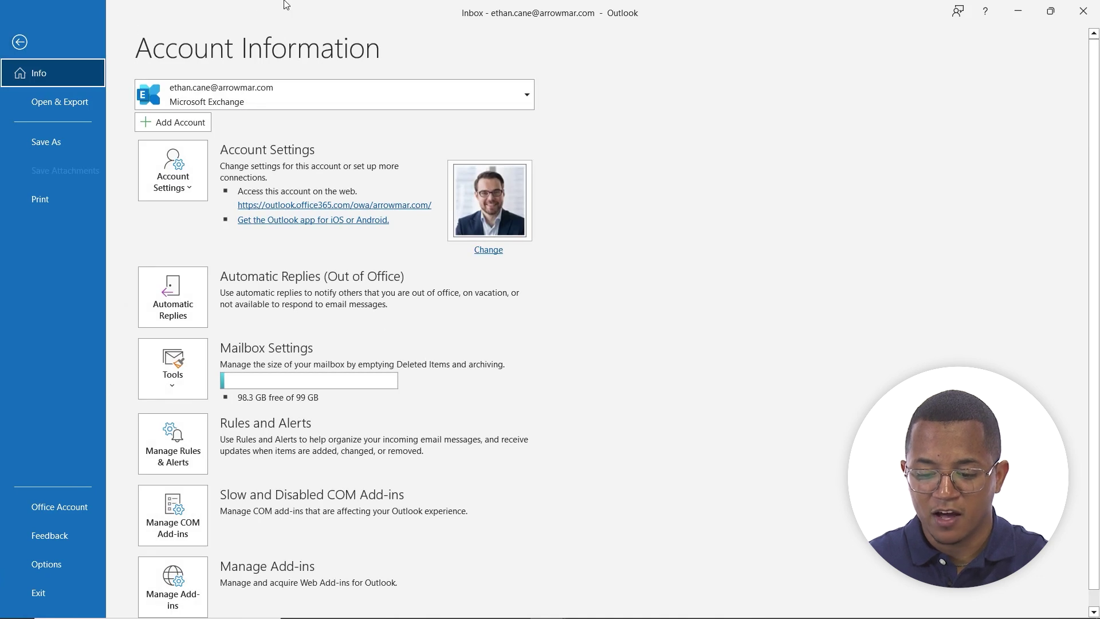
scroll(223, 115, "down", 1)
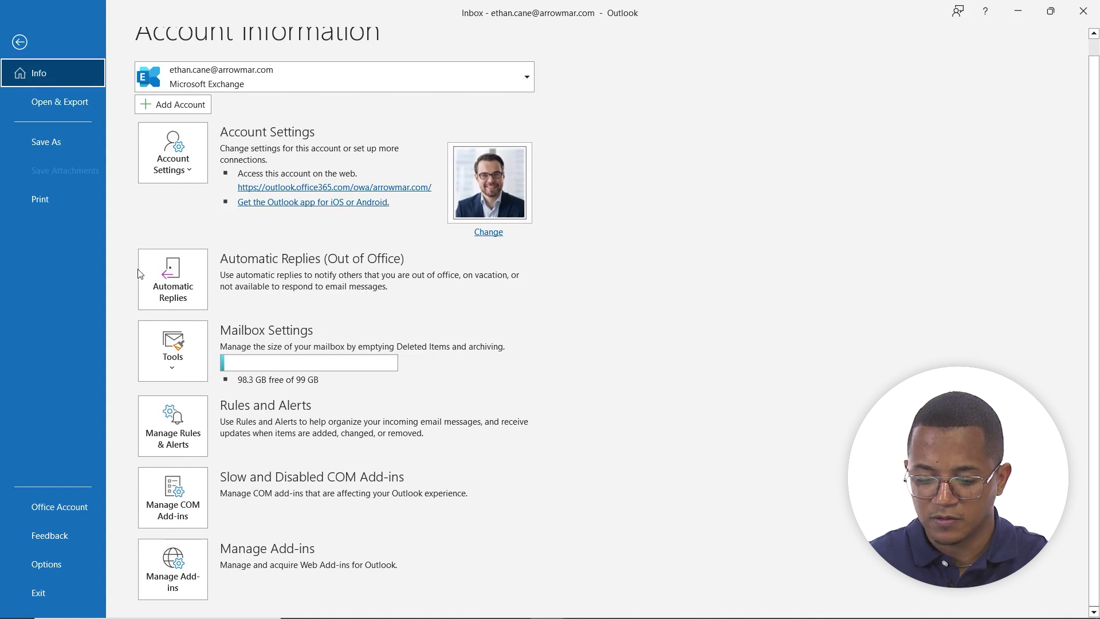
left_click(175, 273)
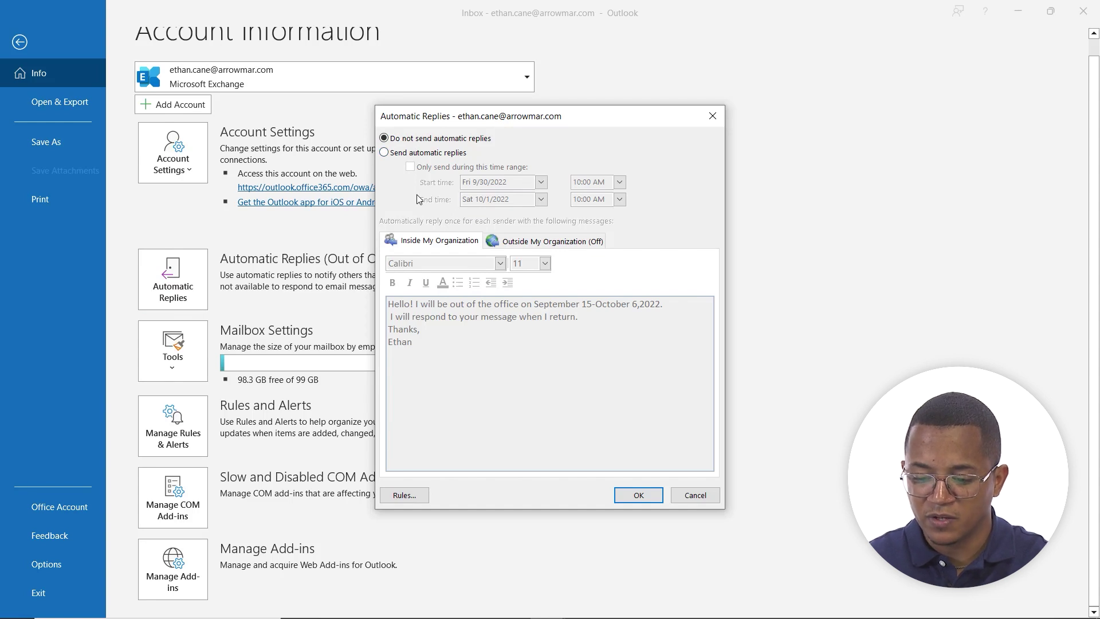
left_click(384, 153)
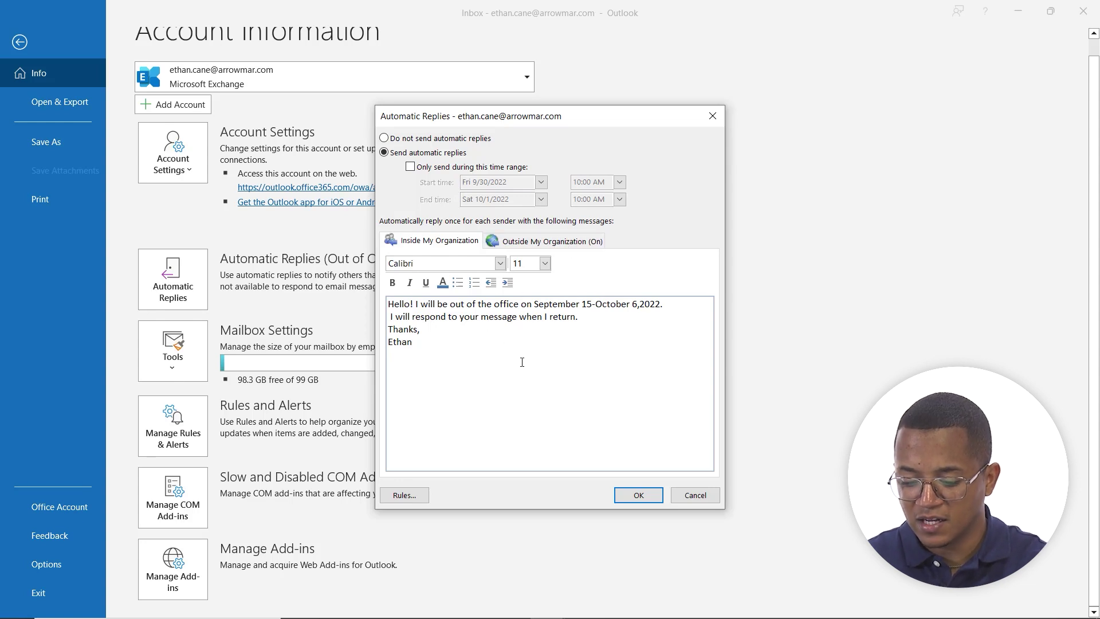
- Limit automatic replies to a time range ending October 7, 2022
left_click(410, 168)
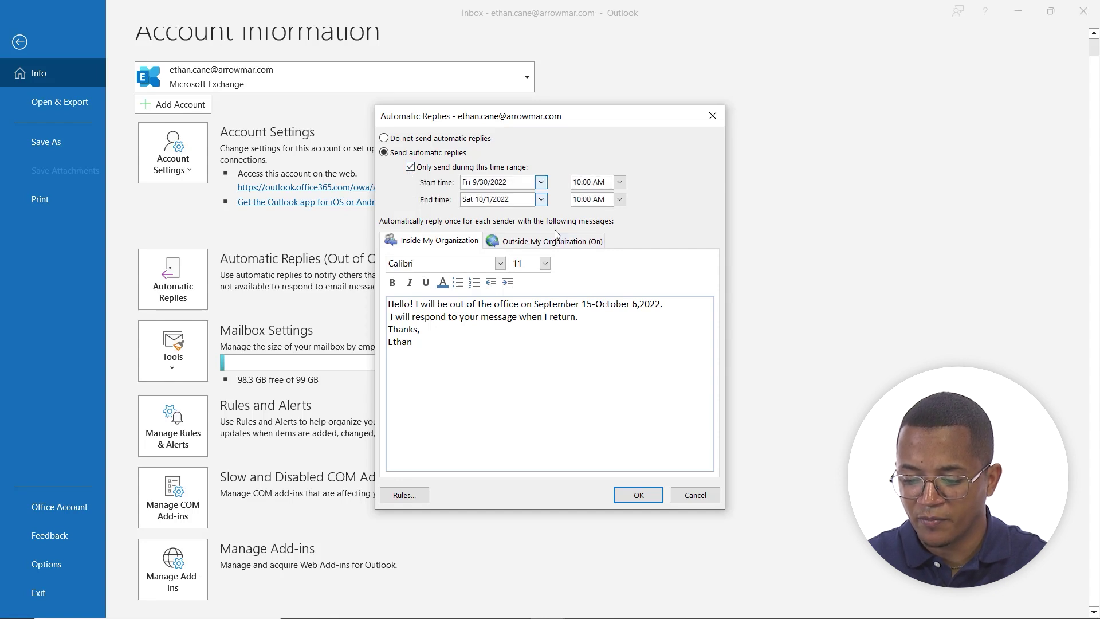
left_click(541, 199)
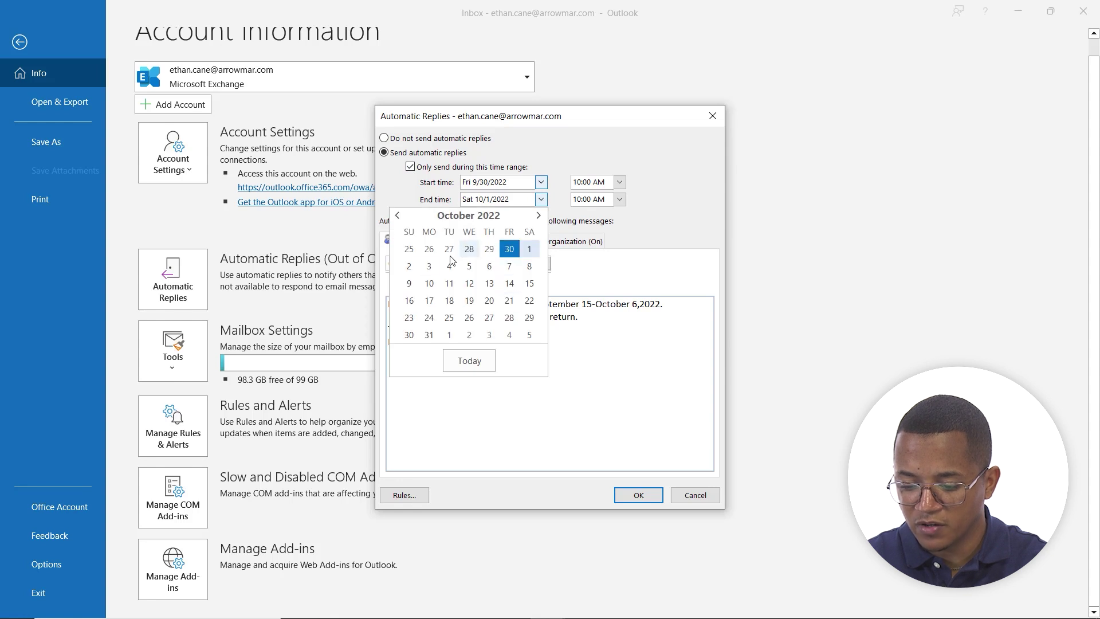
left_click(509, 267)
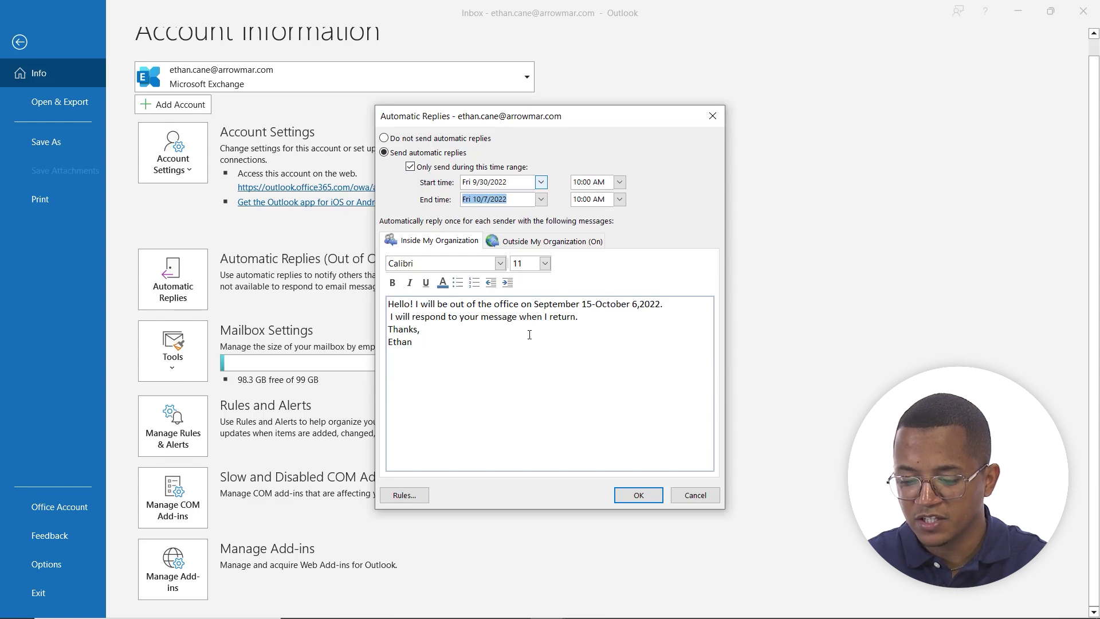
- Clear the existing inside-organization reply message text
left_click_drag(530, 335, 430, 304)
left_click(445, 352)
left_click_drag(445, 351, 392, 304)
key("ctrl+c")
type("H")
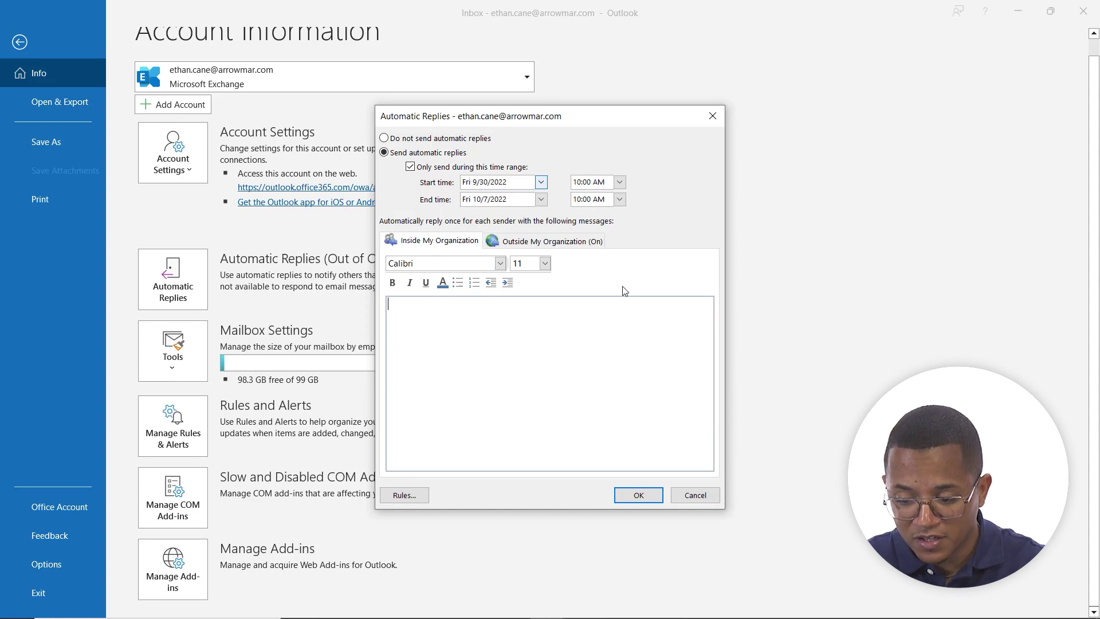
left_click(507, 243)
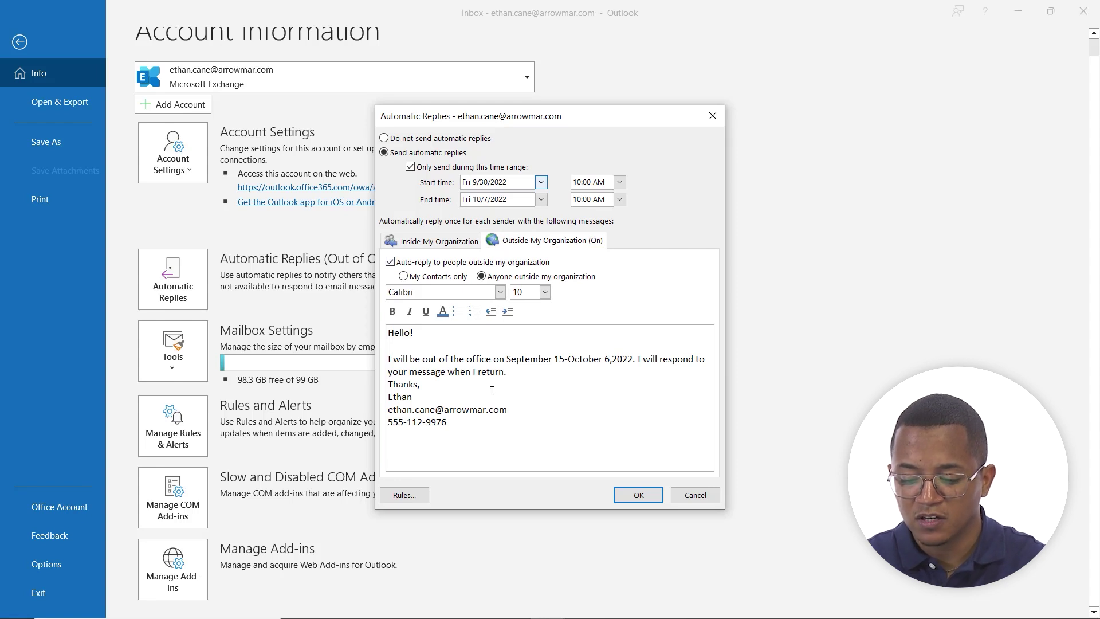
- Paste the out-of-office message into the inside reply, restoring its leading 'H' and a blank line before 'Thanks,'
left_click(443, 243)
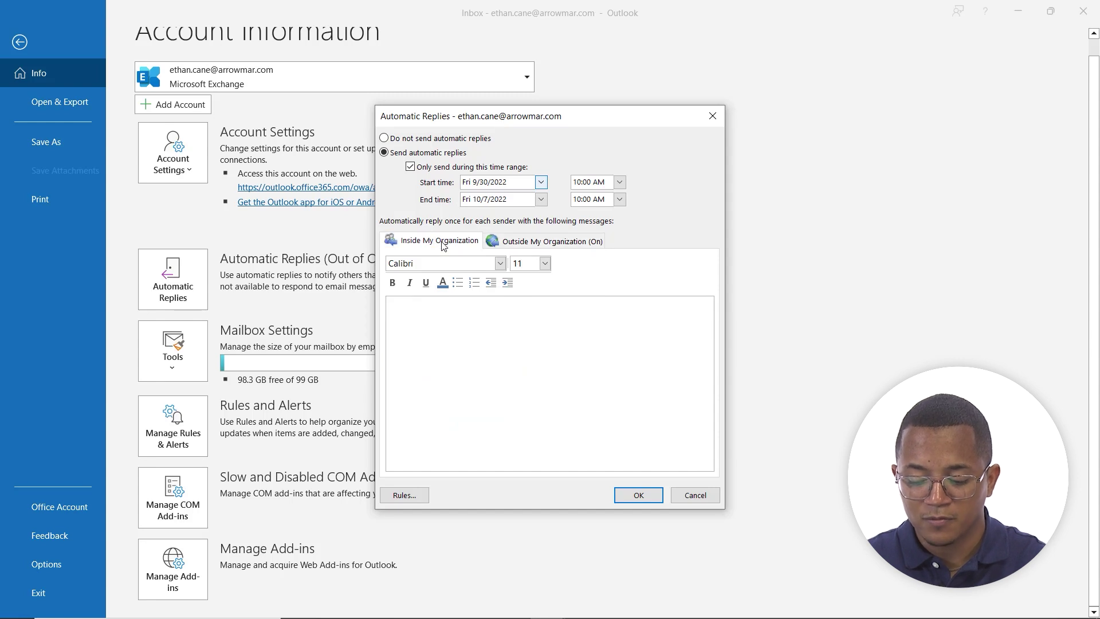
left_click(464, 335)
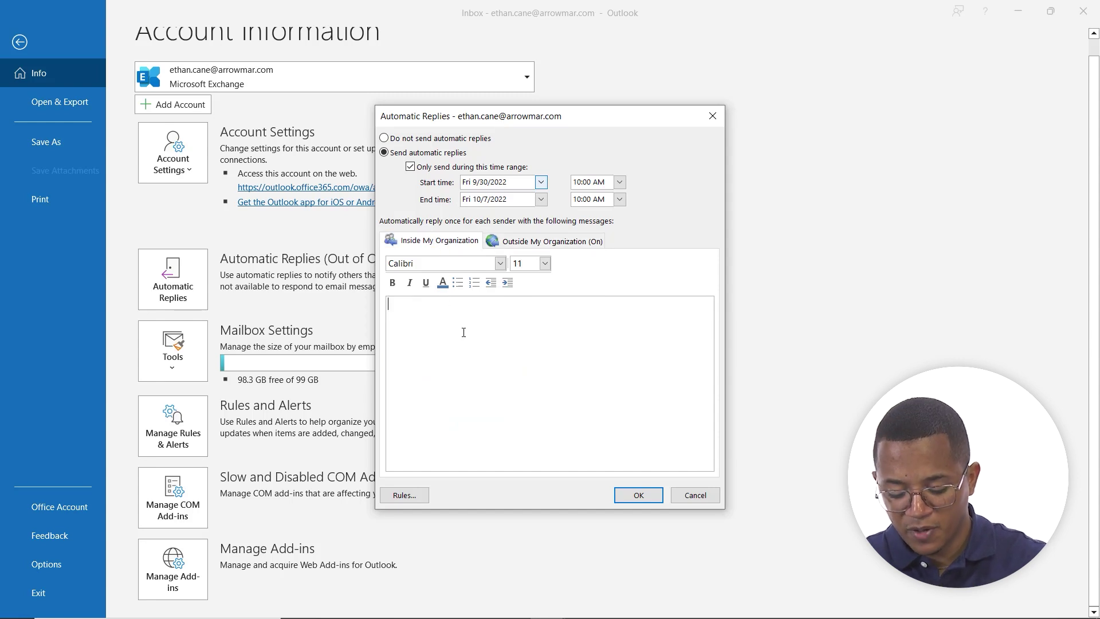
key("ctrl+v")
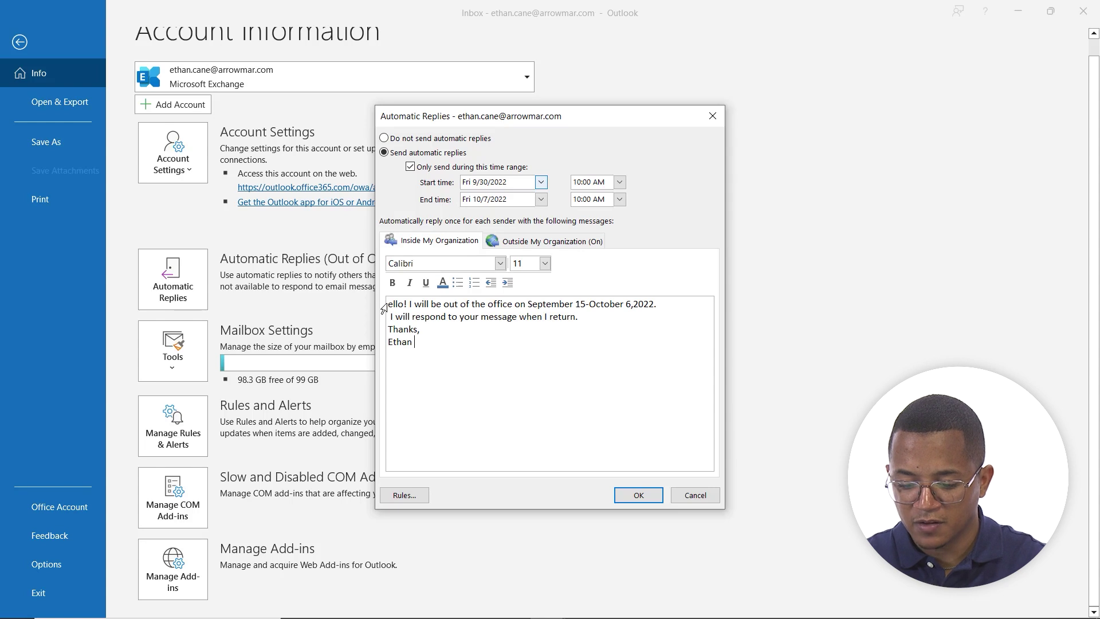
left_click(383, 309)
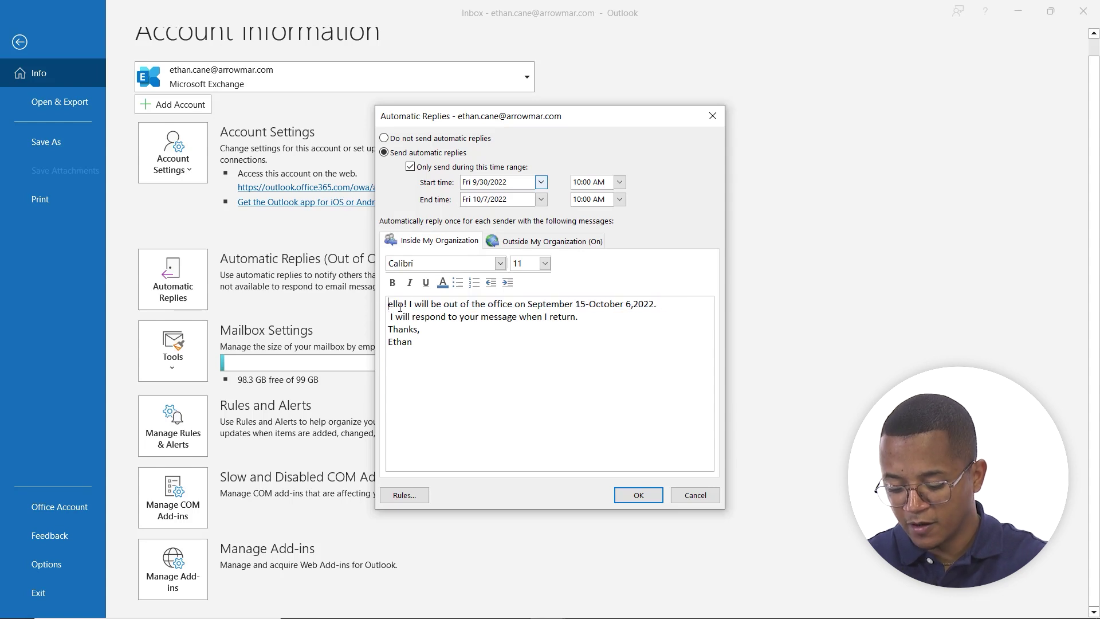
type("H")
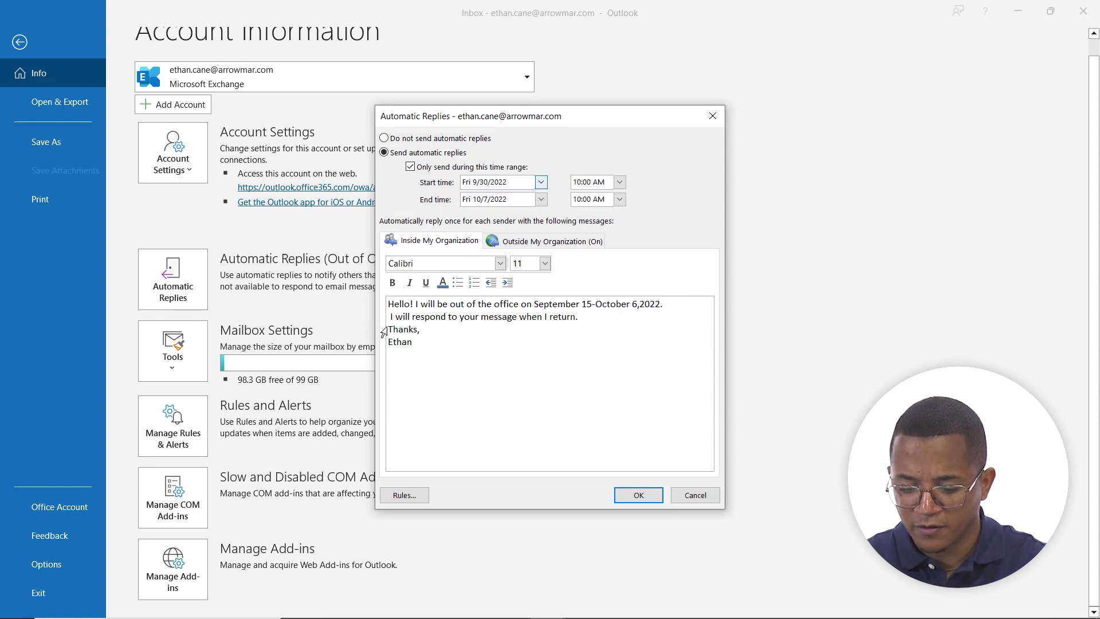
key("Return")
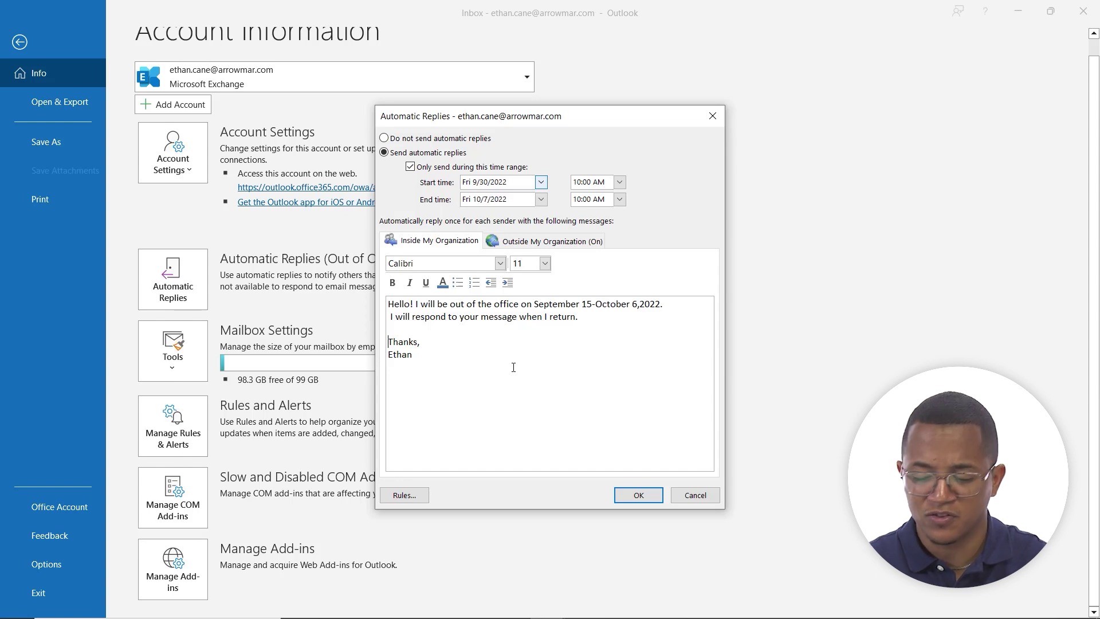
- Add the line 'urgent requests, please contact me via me' to the outside-organization reply, then uncheck outside auto-replies
left_click(584, 247)
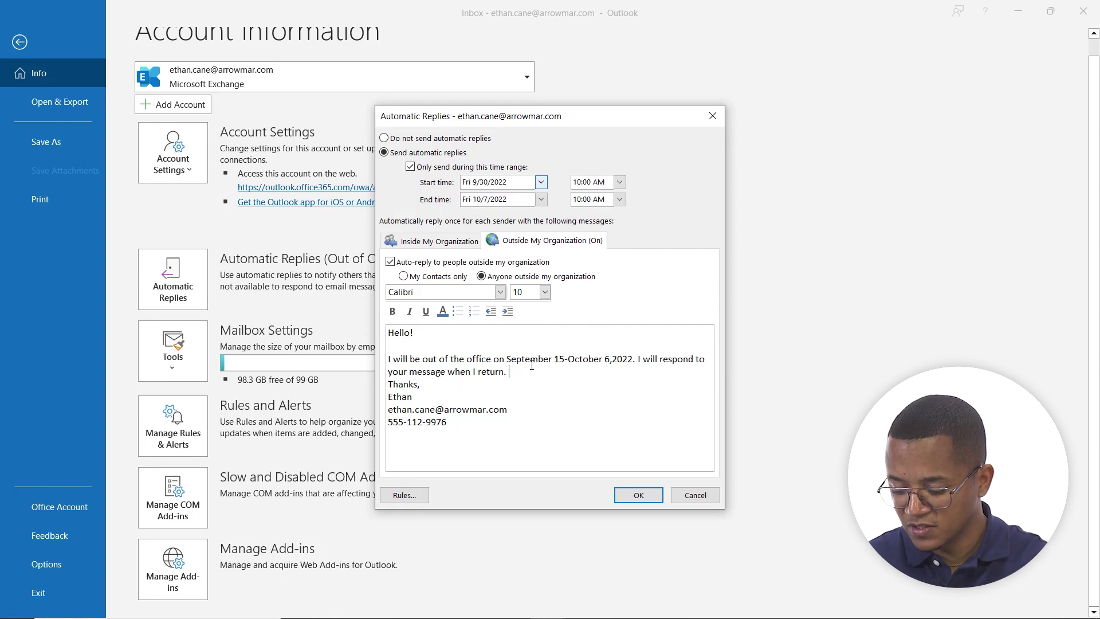
key("Return")
key("Return")
type("Pl")
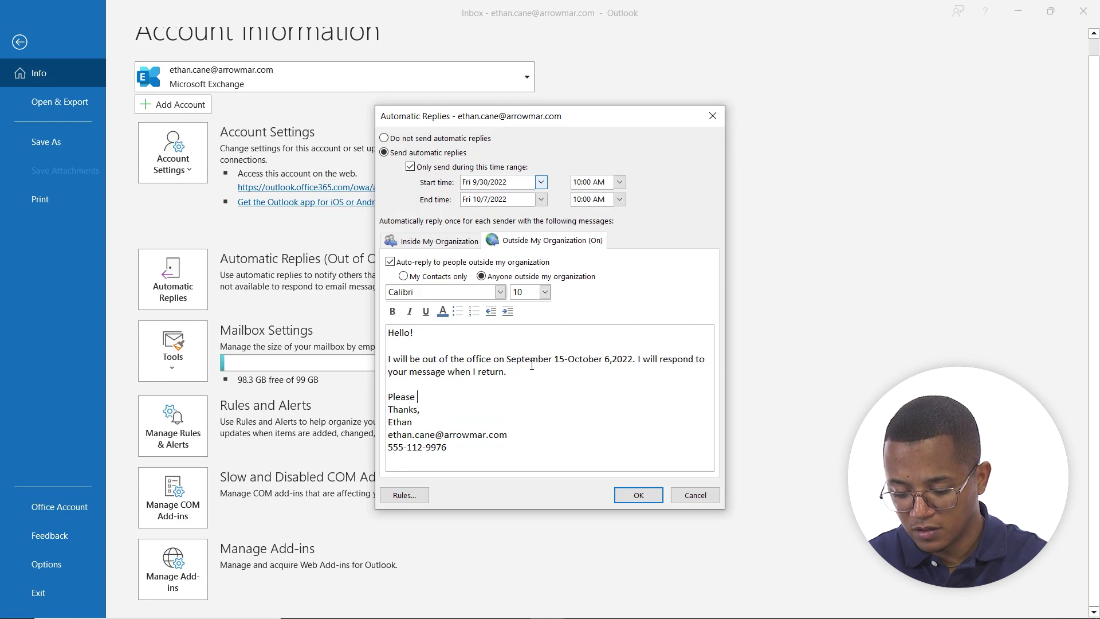
key("BackSpace")
type("For")
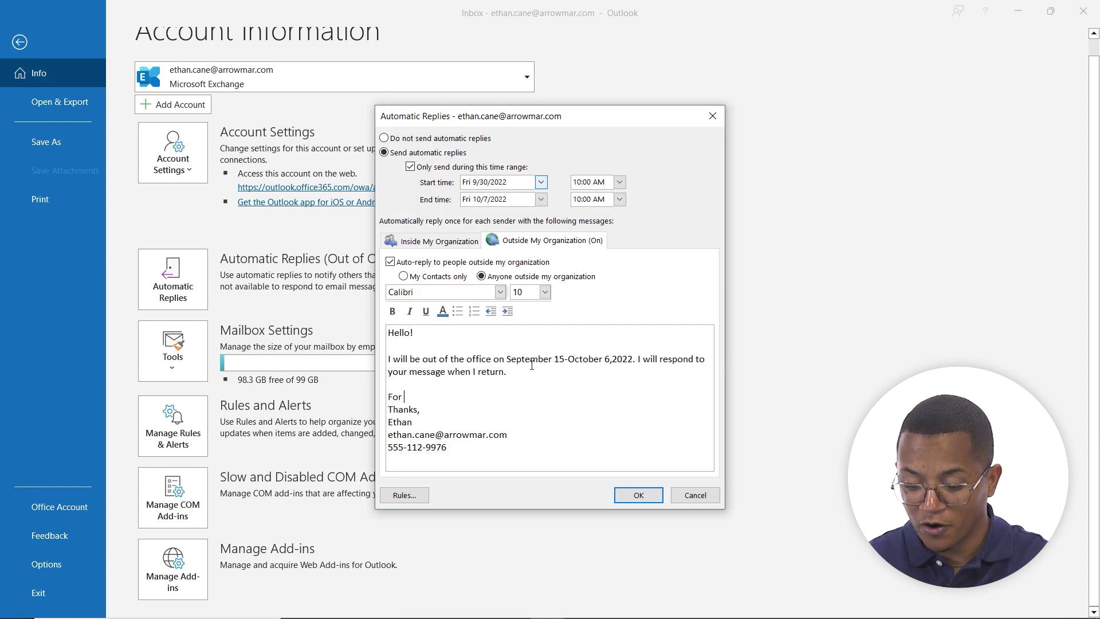
type("urgent req")
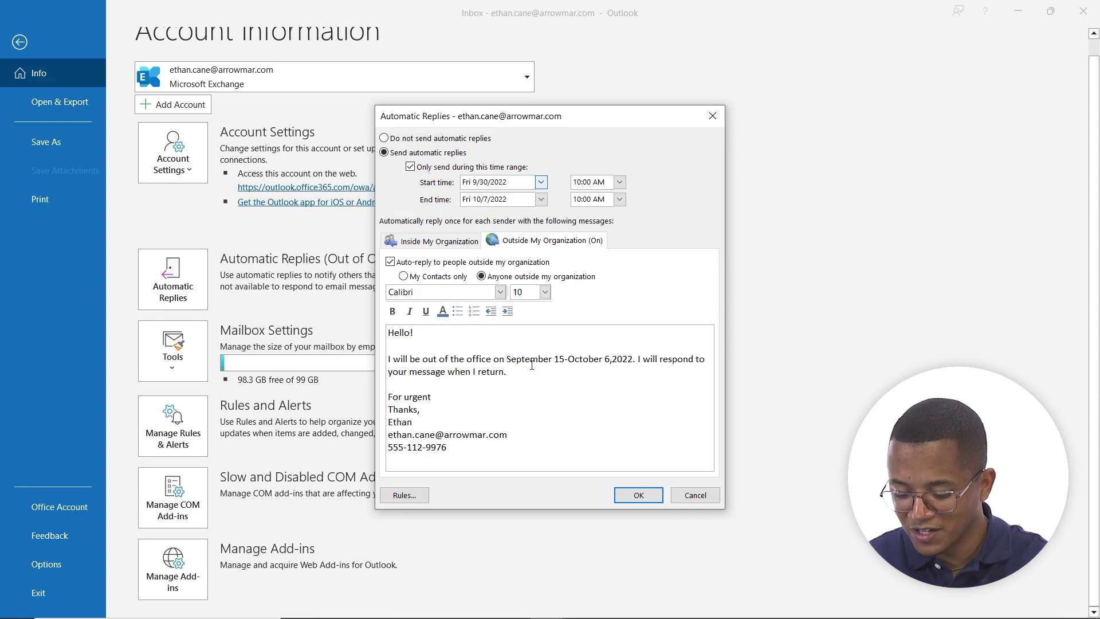
type("uests, ")
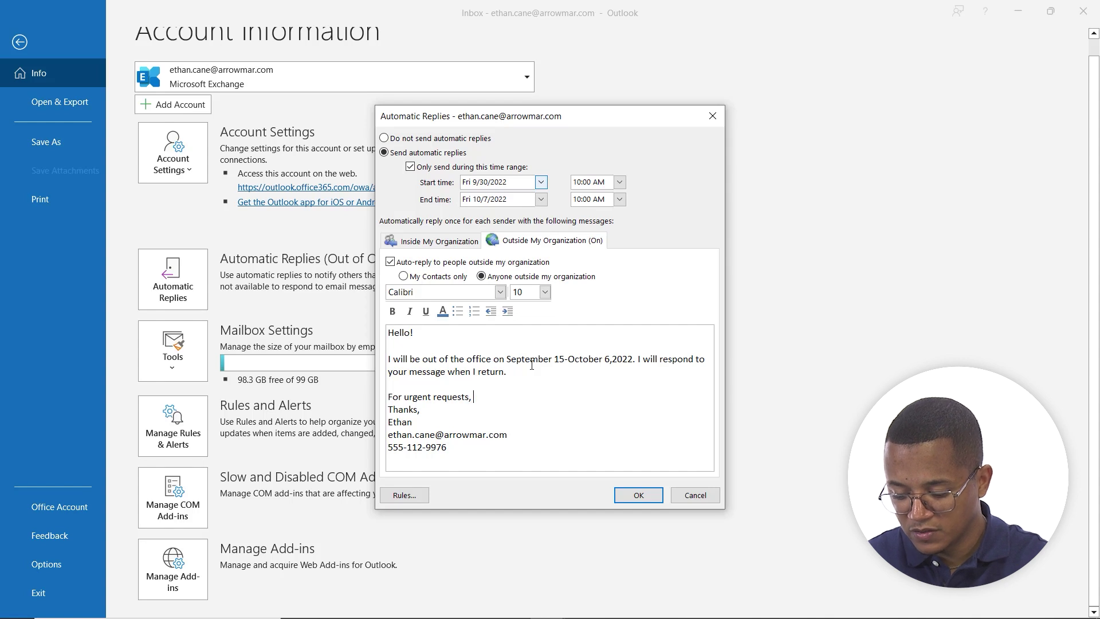
type("please con")
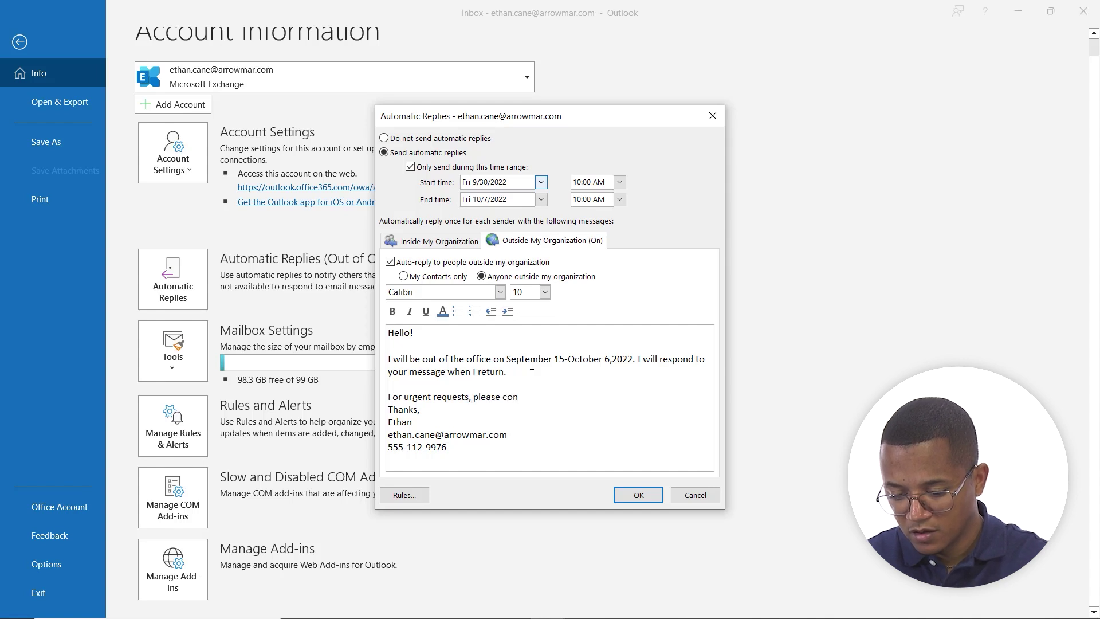
type("tact me via me")
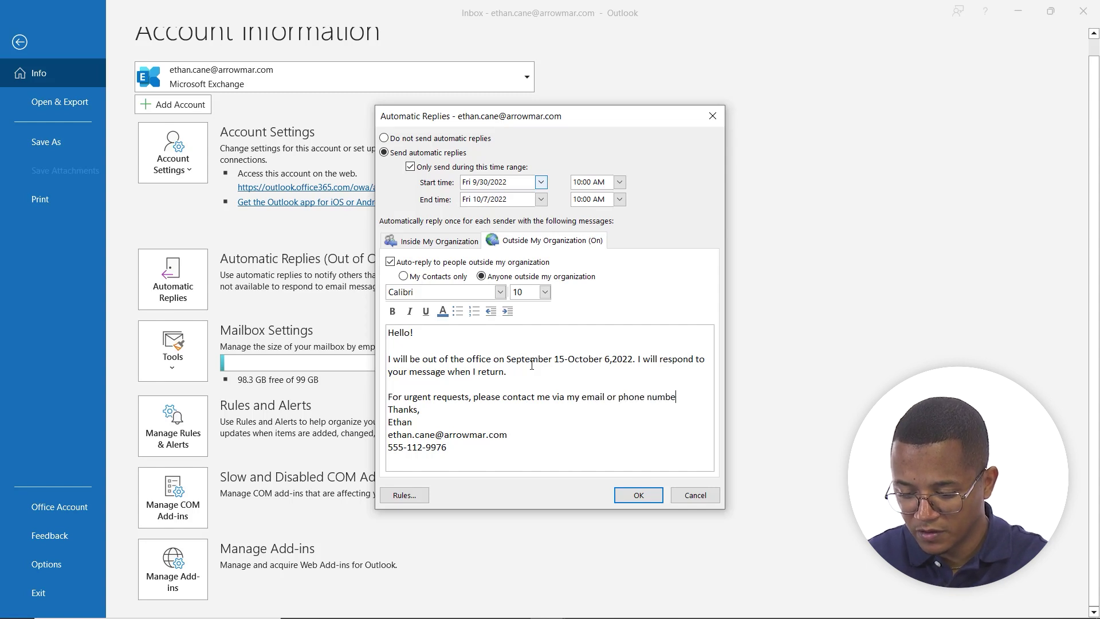
key("Return")
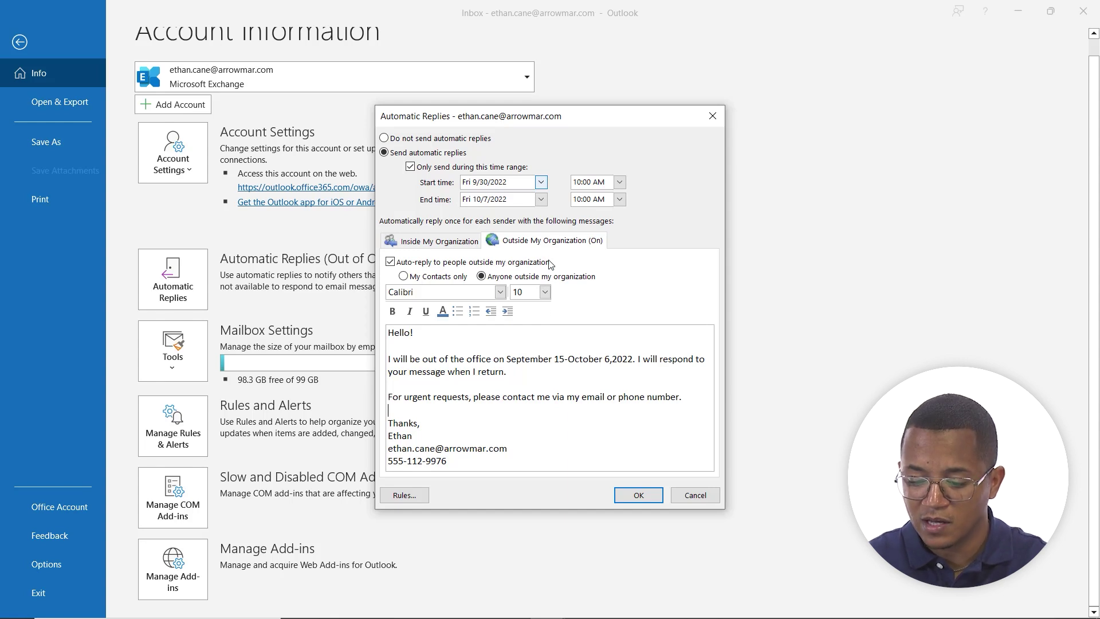
left_click(390, 263)
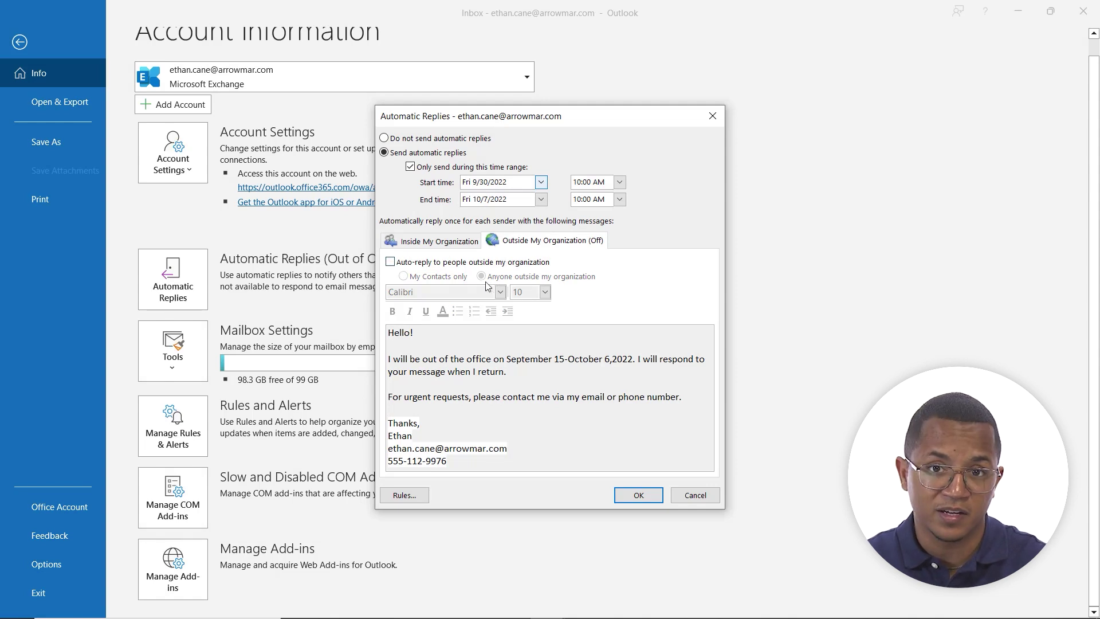
- Re-enable outside auto-replies, return to the inside message, and select Do not send automatic replies
left_click(395, 264)
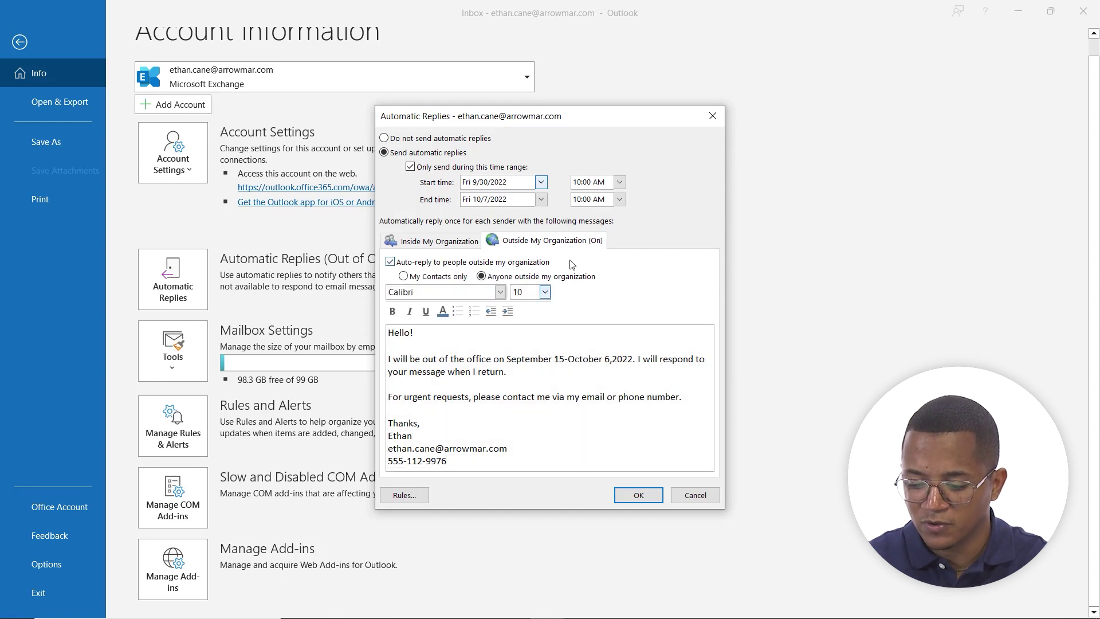
left_click(469, 243)
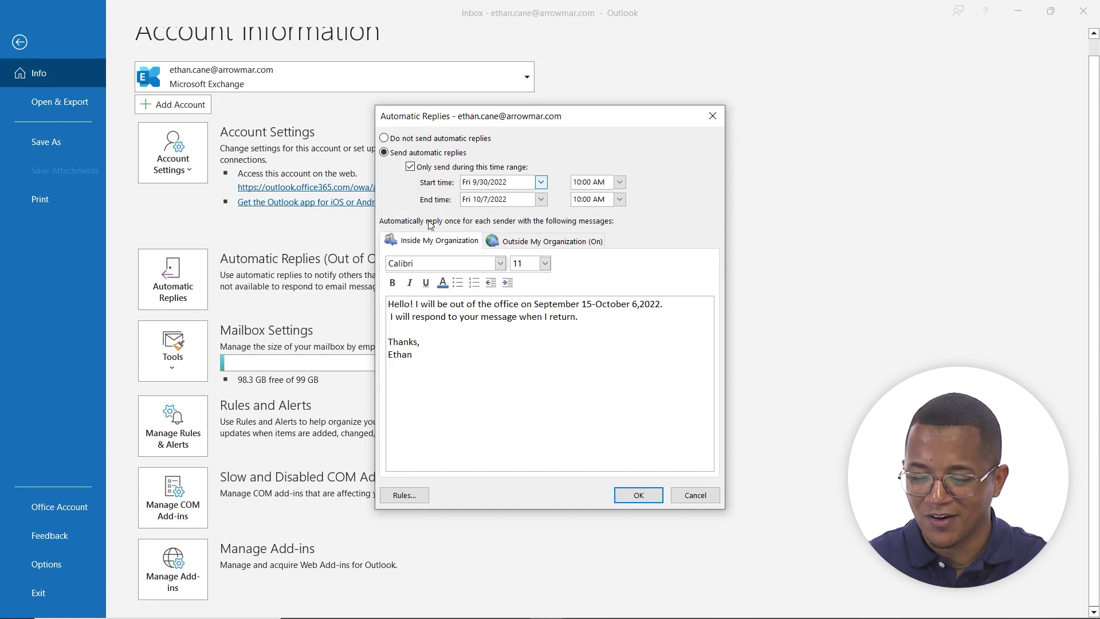
left_click(385, 139)
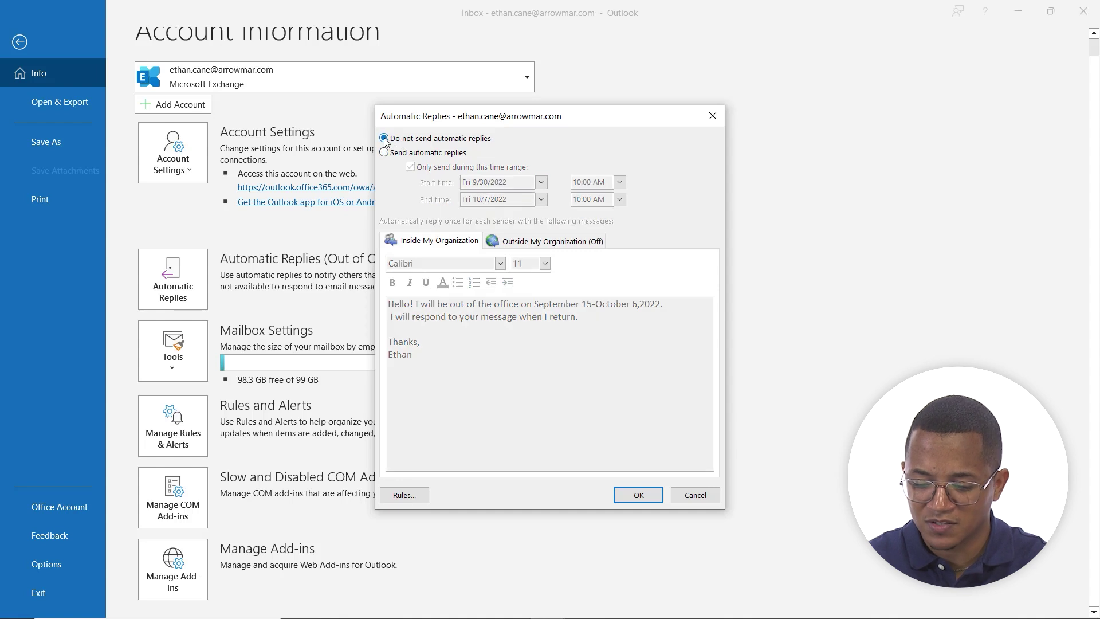
- Confirm the disabled automatic replies settings with OK
left_click(629, 496)
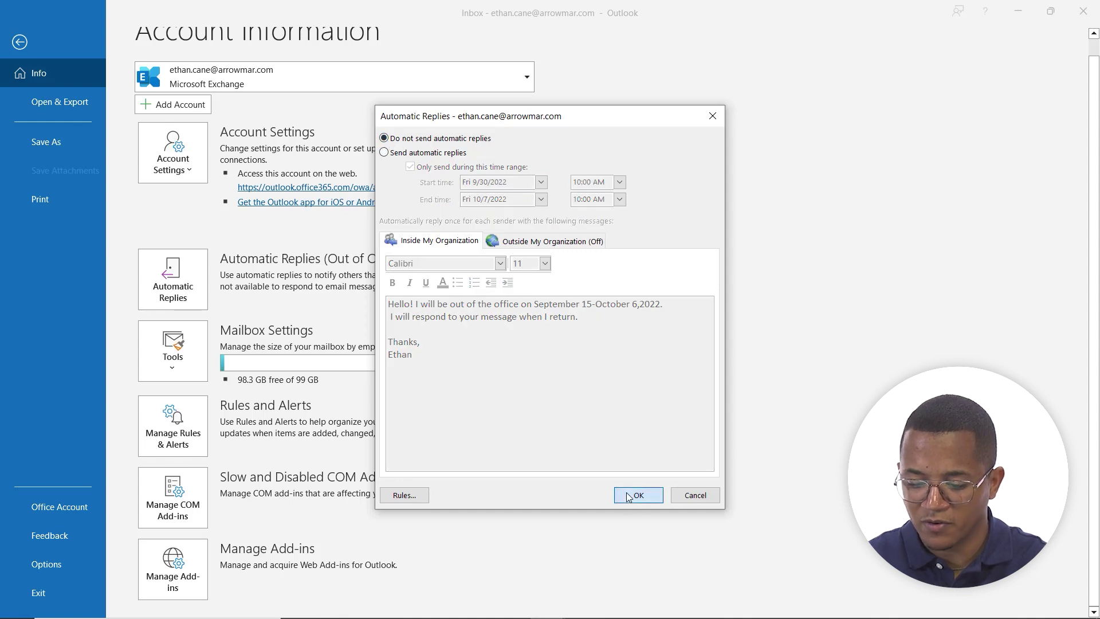